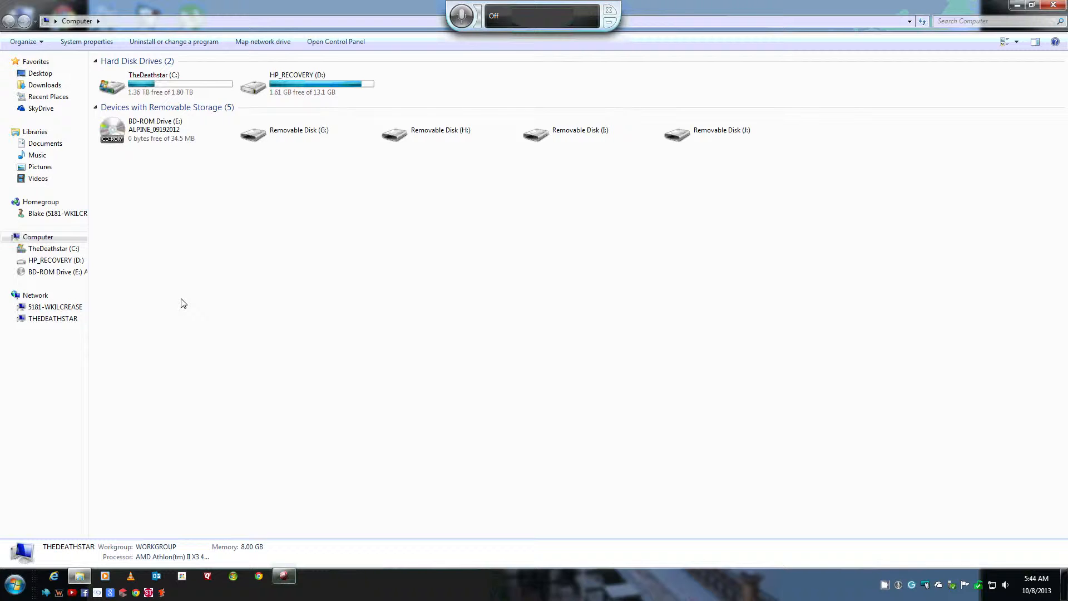
Close the Computer window and open the computer's basic system information from the desktop
right_click(40, 240)
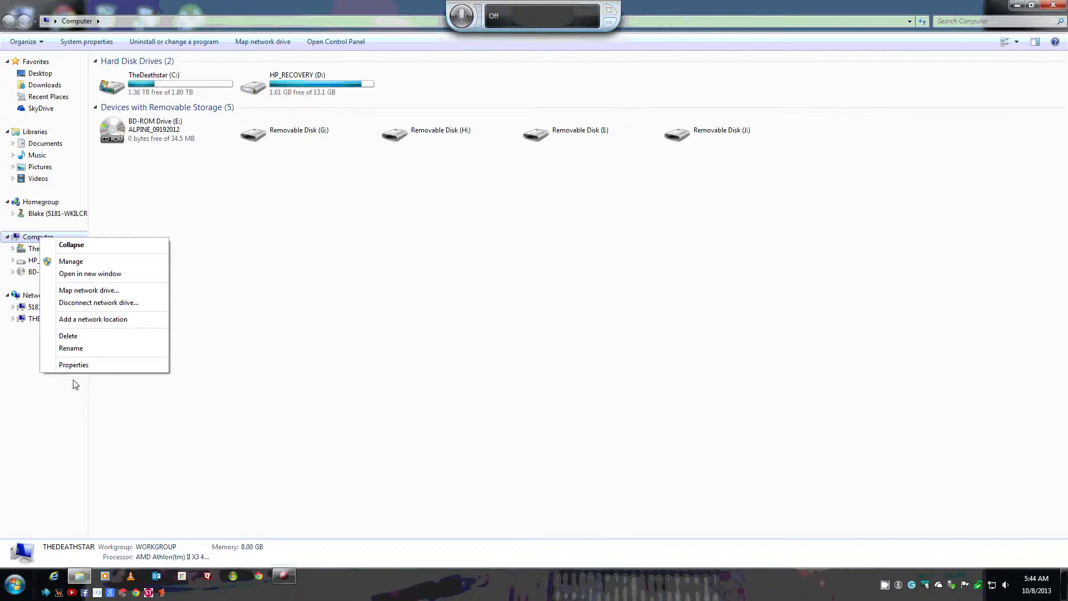
click(789, 265)
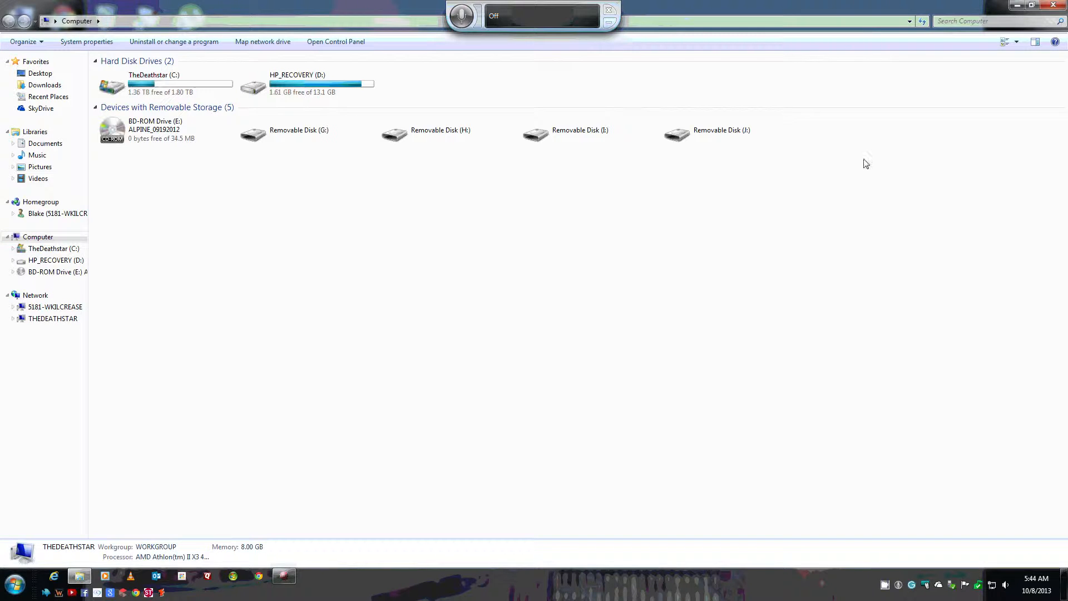
click(1051, 6)
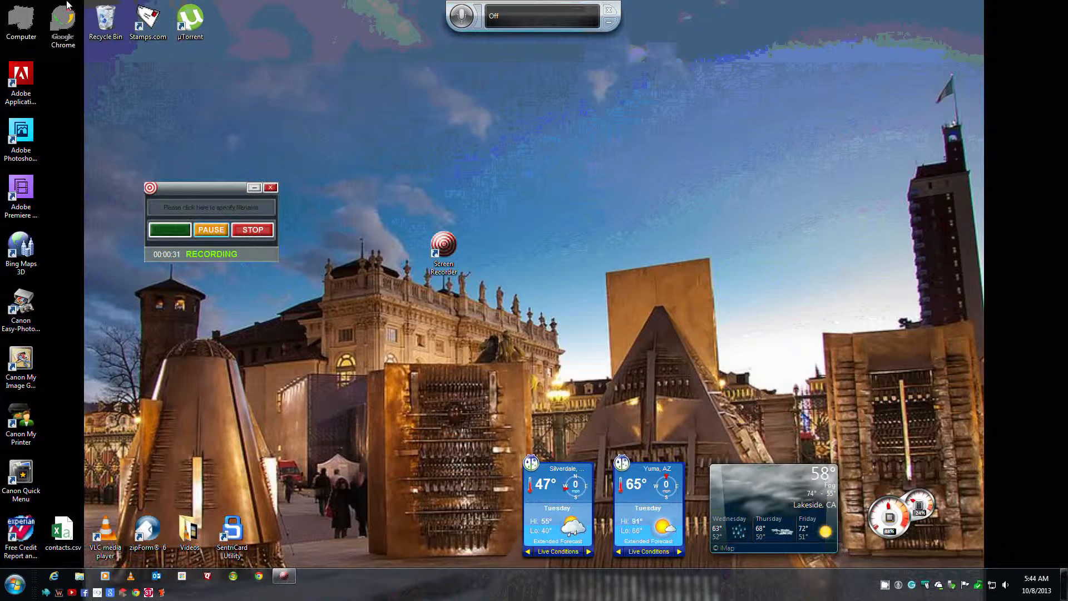
right_click(23, 19)
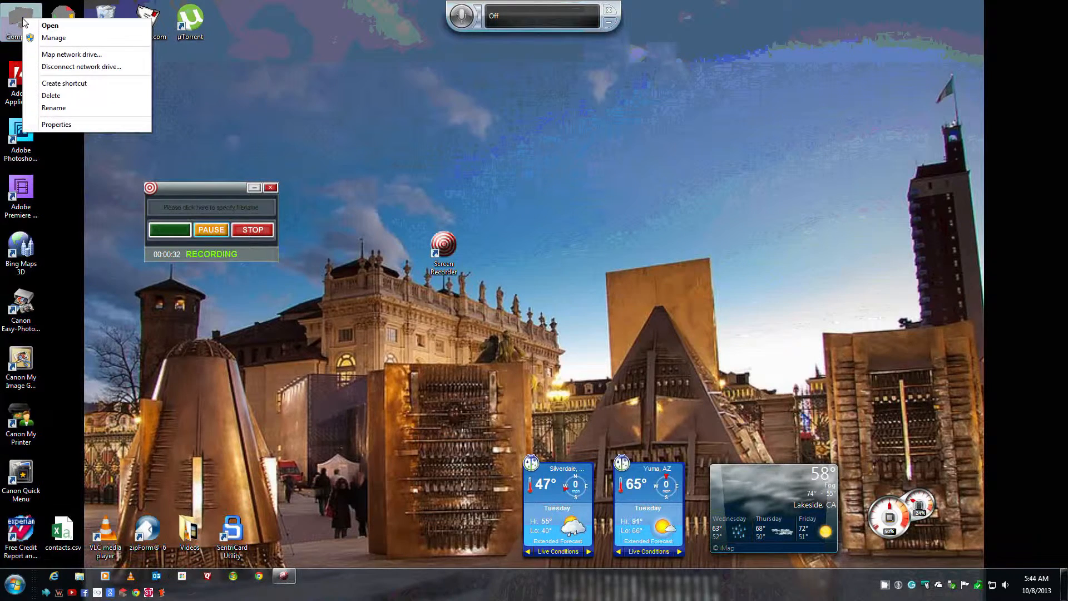
click(44, 125)
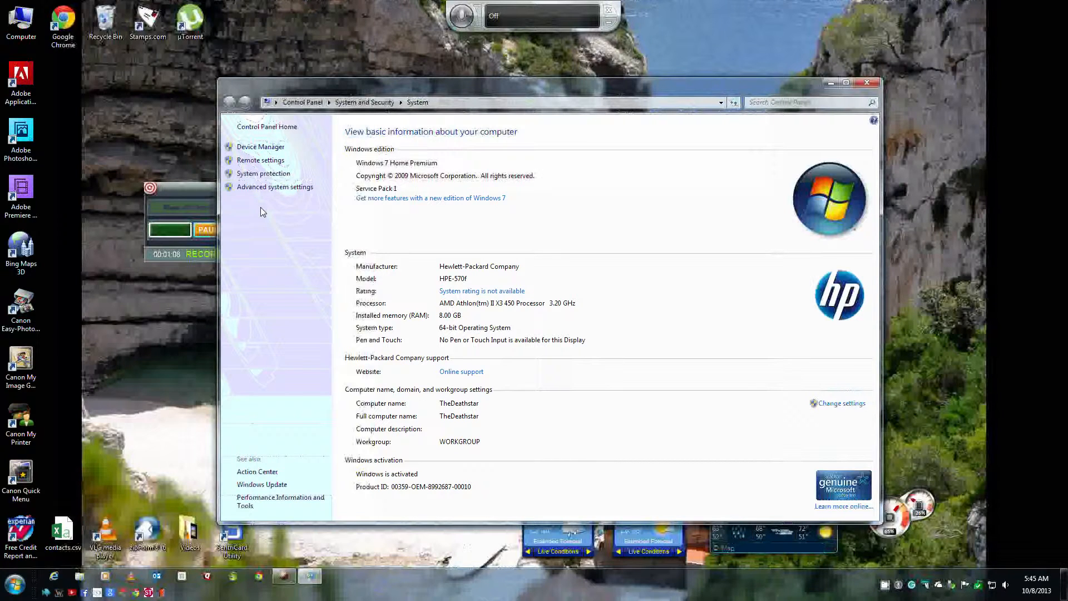
Open the remote settings in a centred System Properties dialog and close the System window behind it
click(254, 160)
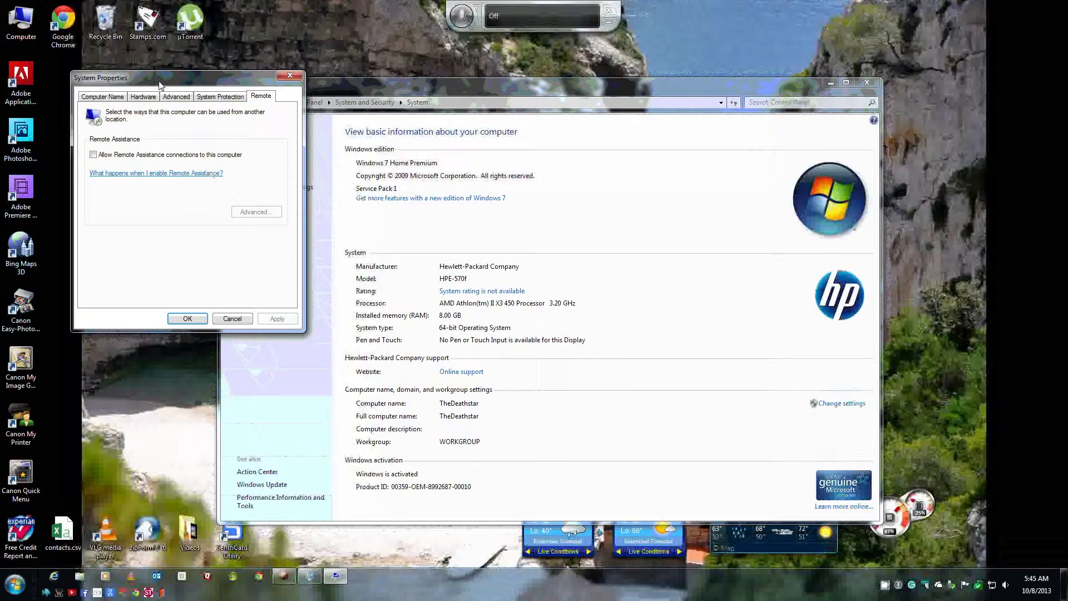
drag(159, 84, 529, 204)
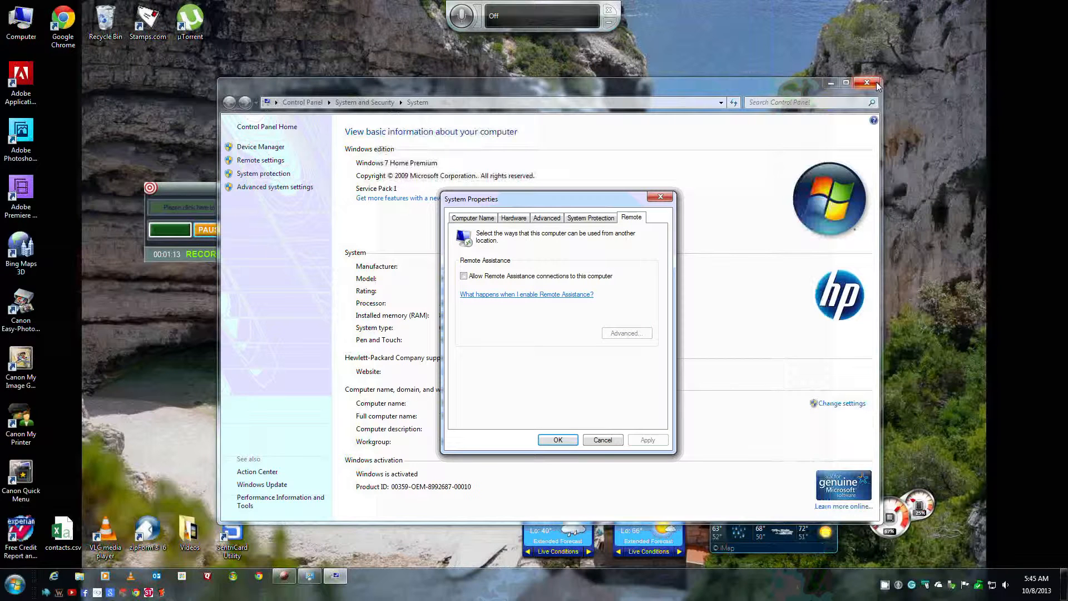
click(876, 84)
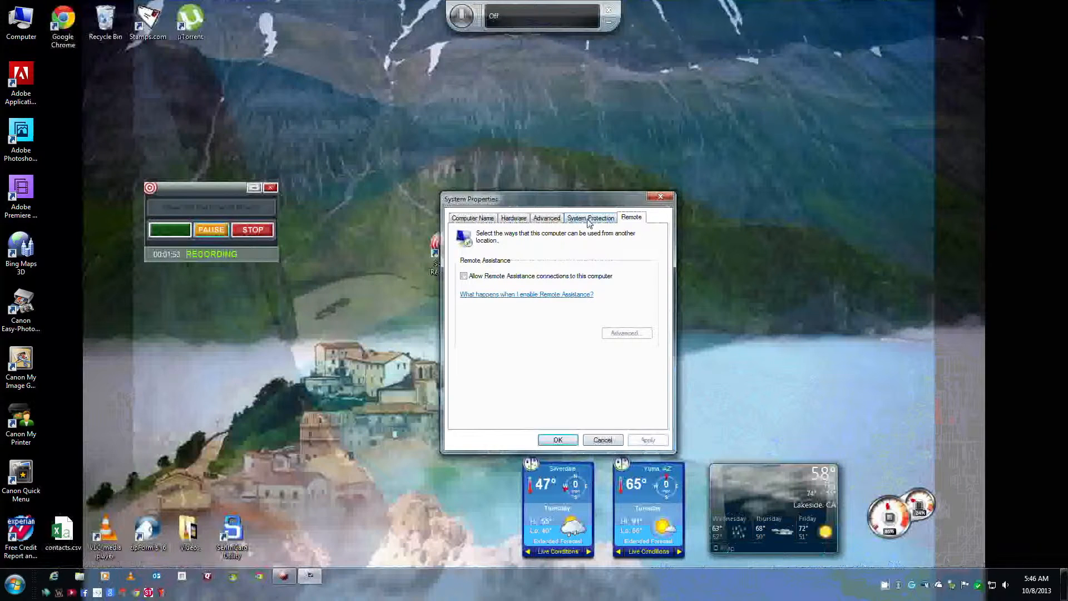
Review the System Protection settings and select the TheDeathstar (C:) system drive
click(588, 220)
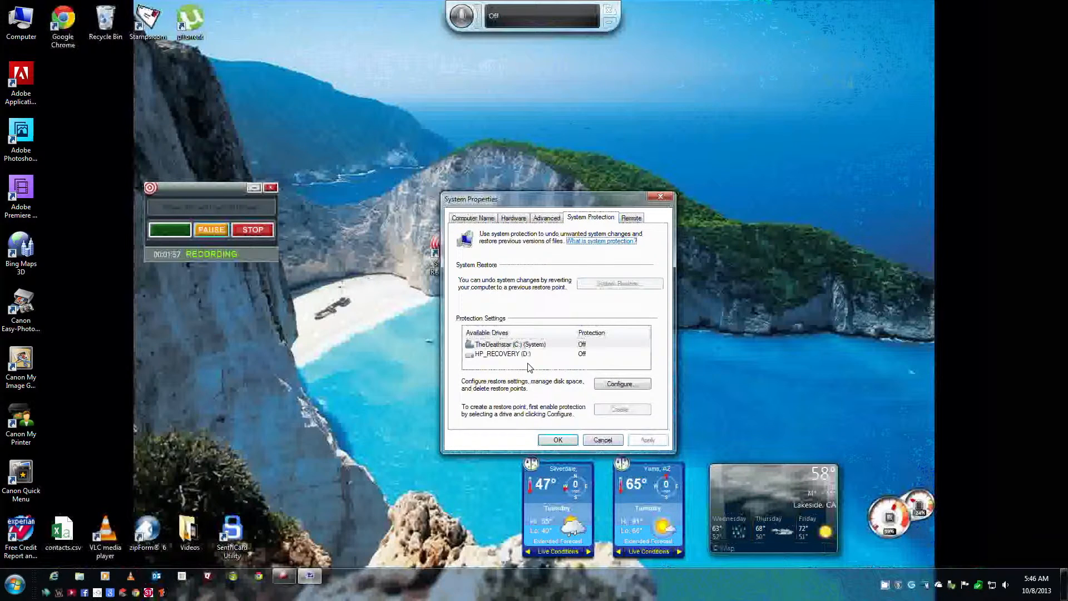
click(527, 345)
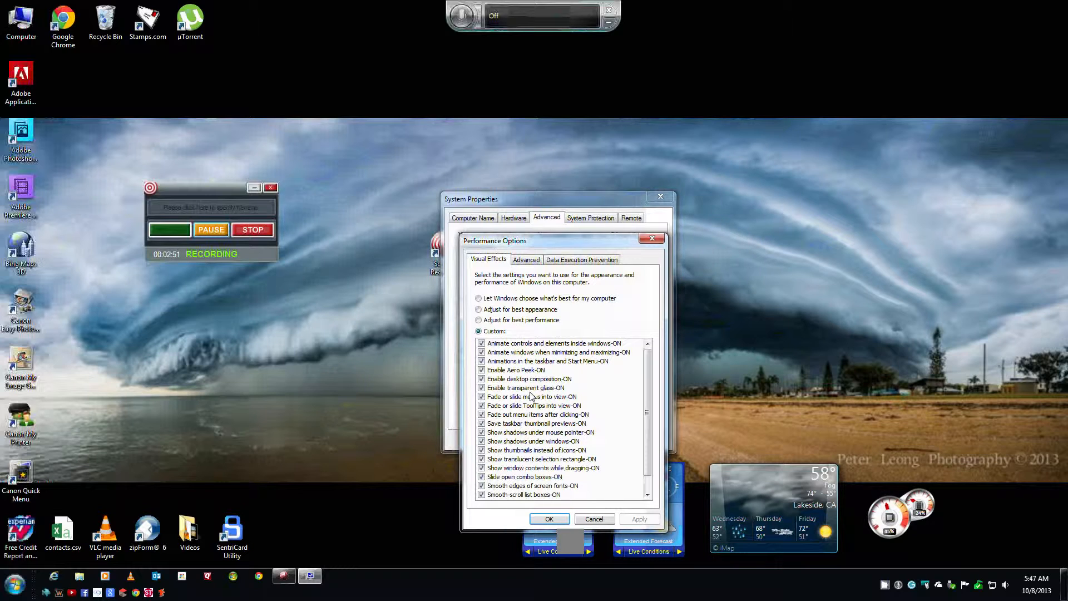
Review the visual effects, virtual memory and Data Execution Prevention settings in Performance Options, and leave without changes
scroll(650, 487, down, 1)
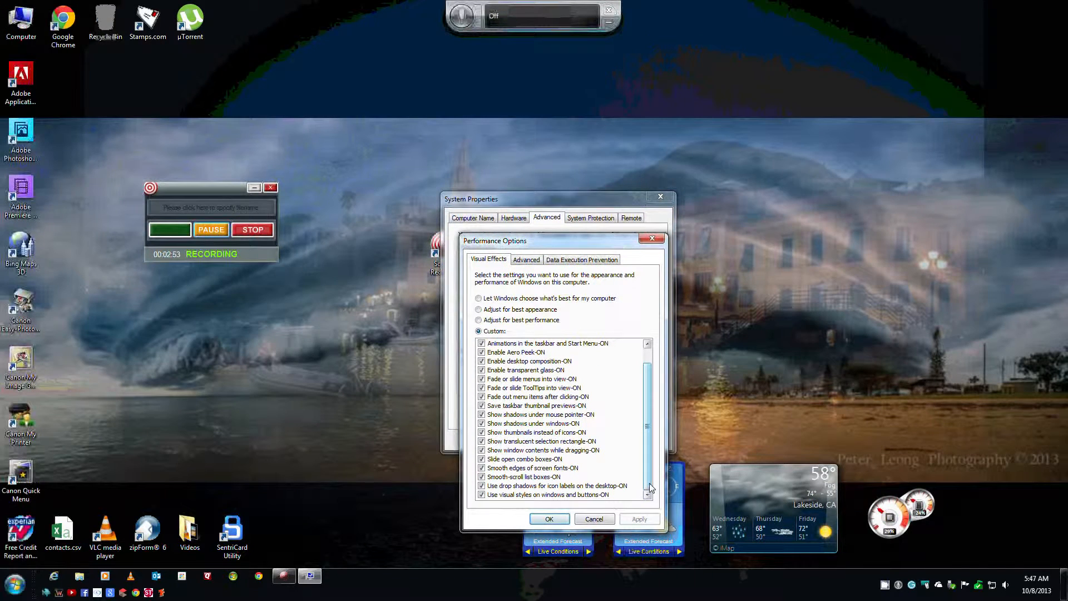
click(526, 260)
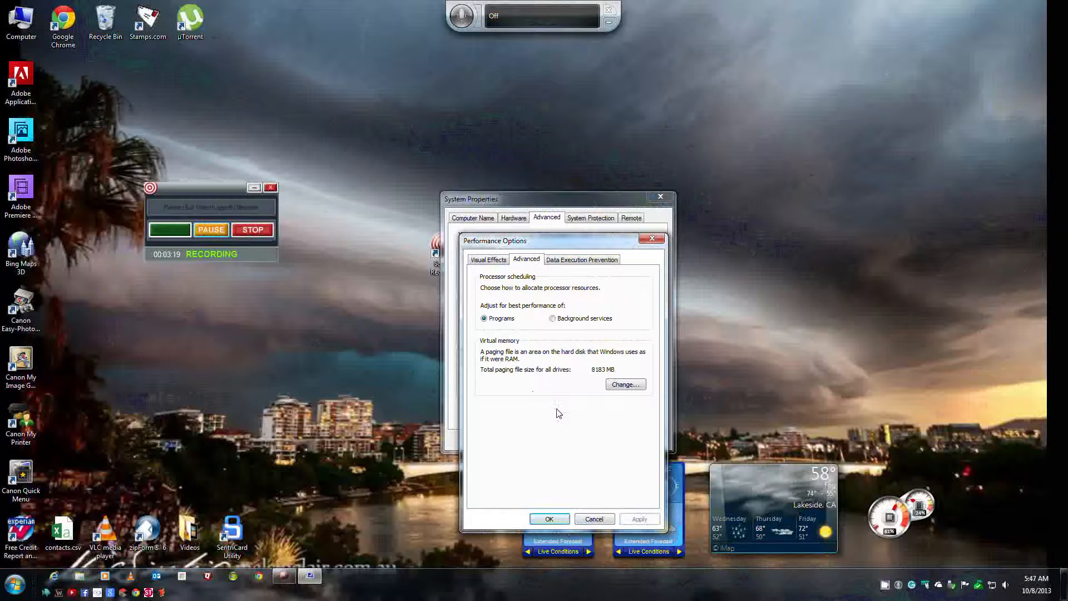
click(636, 385)
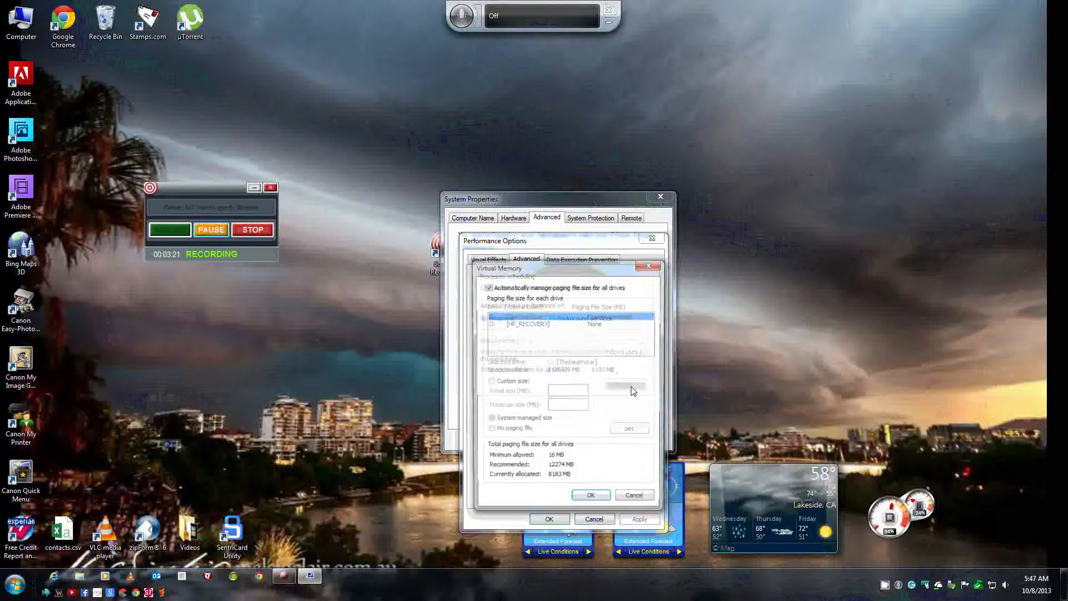
drag(588, 282, 277, 264)
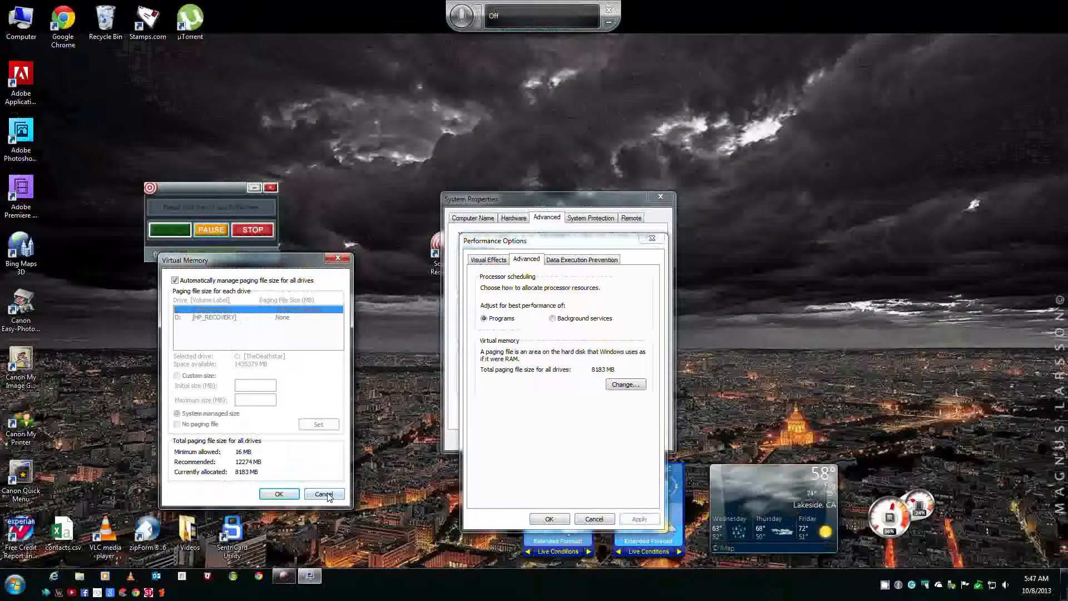
click(328, 493)
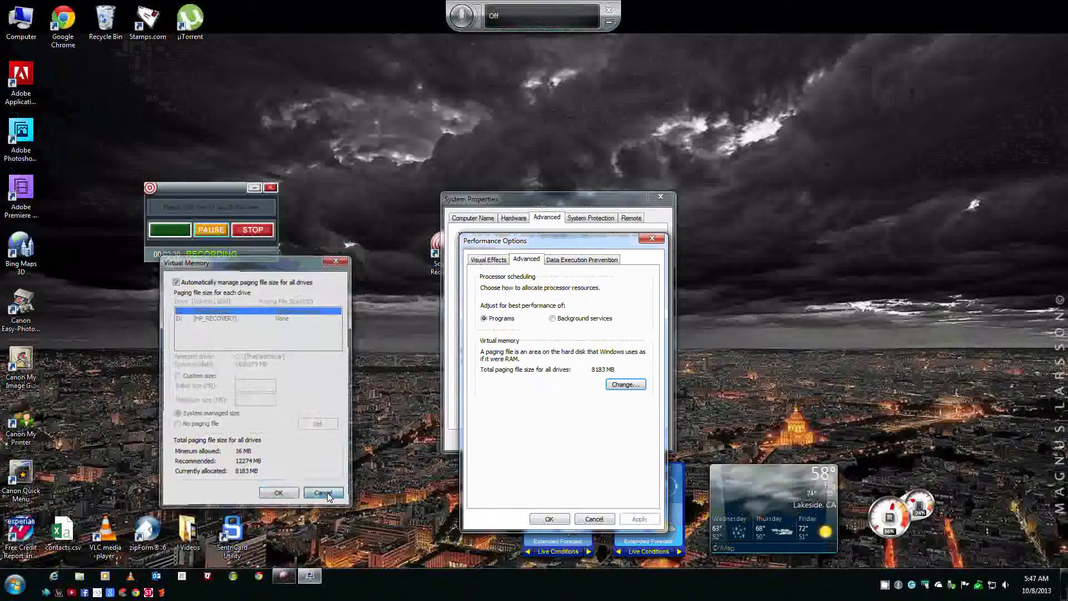
click(568, 266)
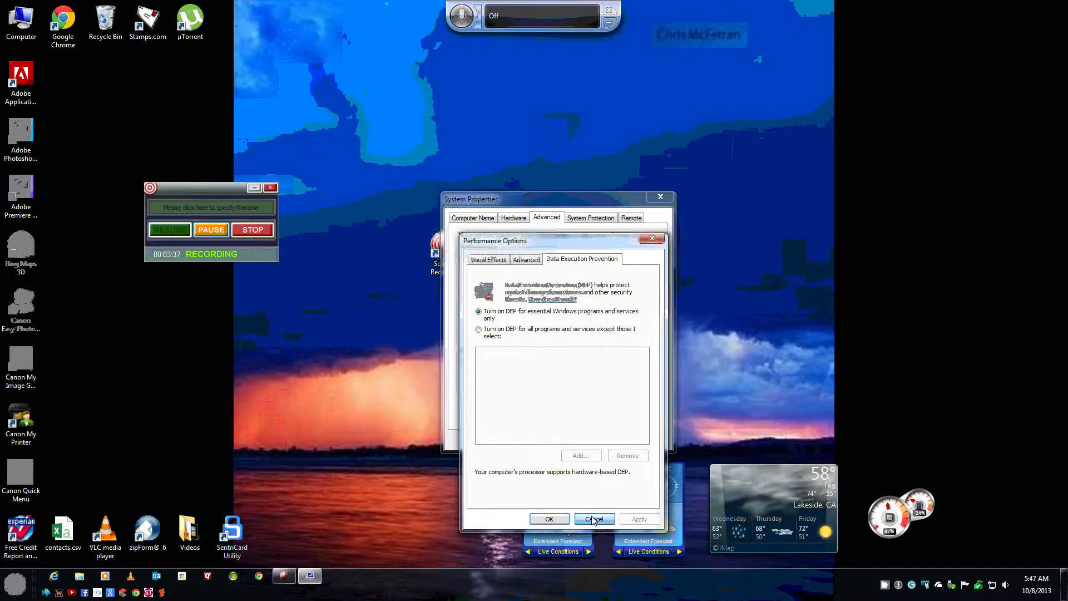
click(592, 519)
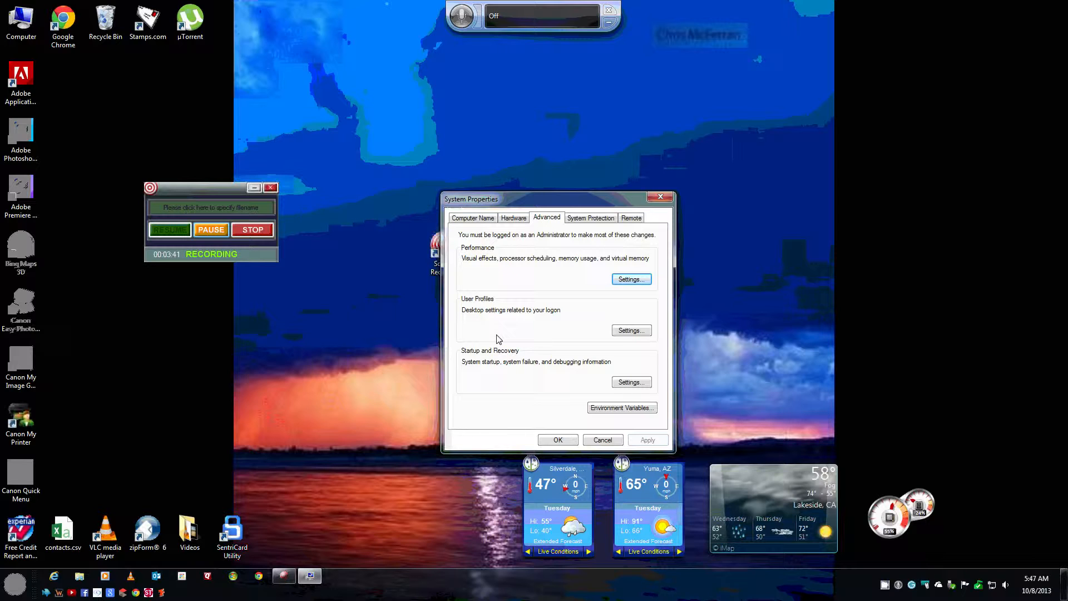
Review the advanced system settings for User Profiles, Startup and Recovery, and Environment Variables, cancelling out of each
click(629, 331)
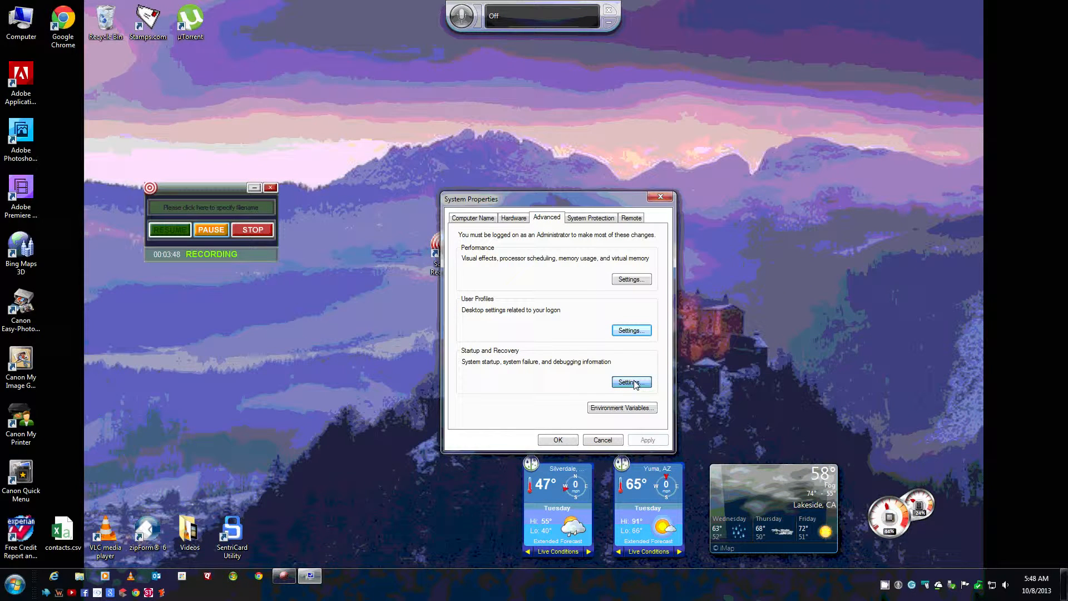
click(634, 382)
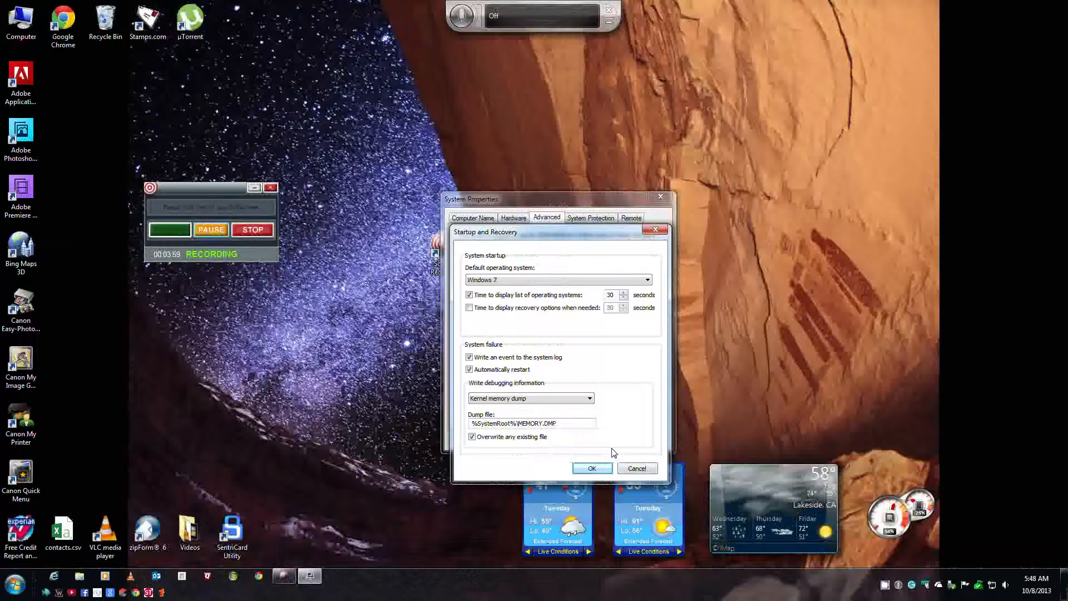
click(637, 469)
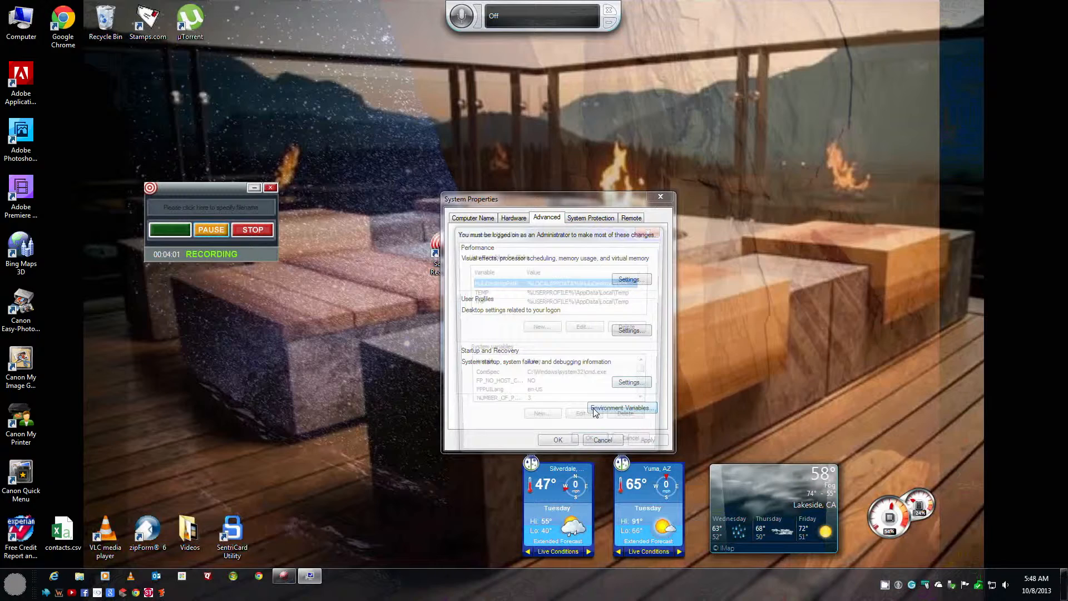
click(593, 410)
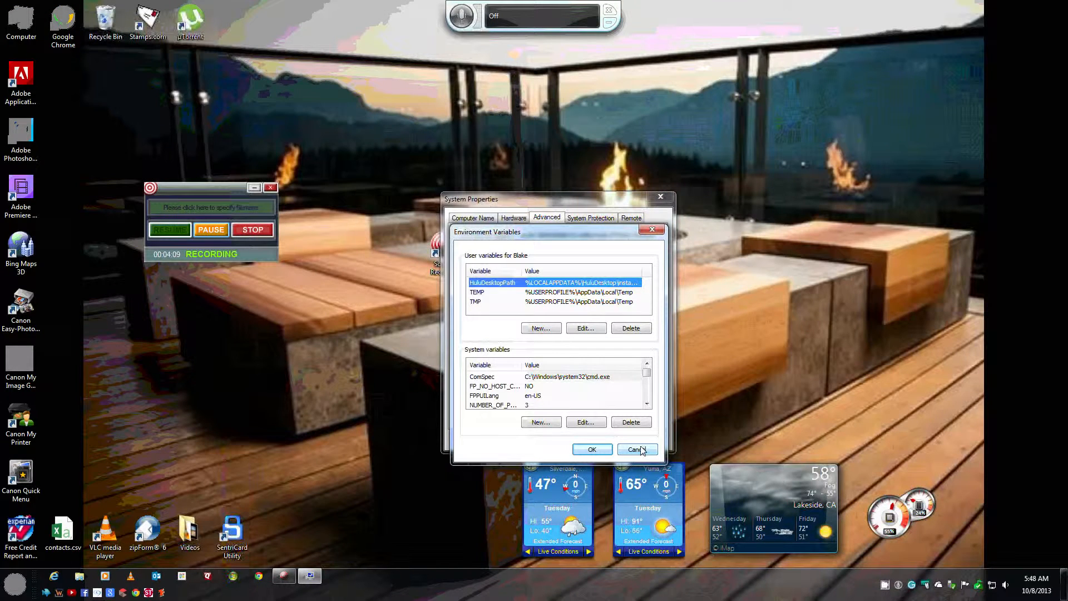
click(637, 450)
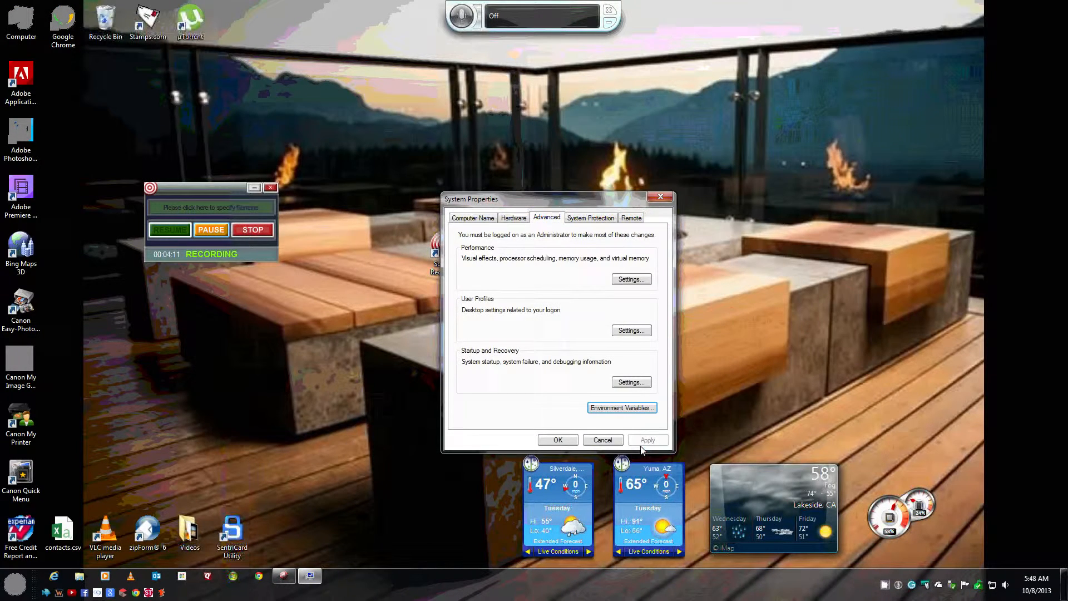
Review the hardware settings and the installed device categories in Device Manager, and close Device Manager
click(515, 222)
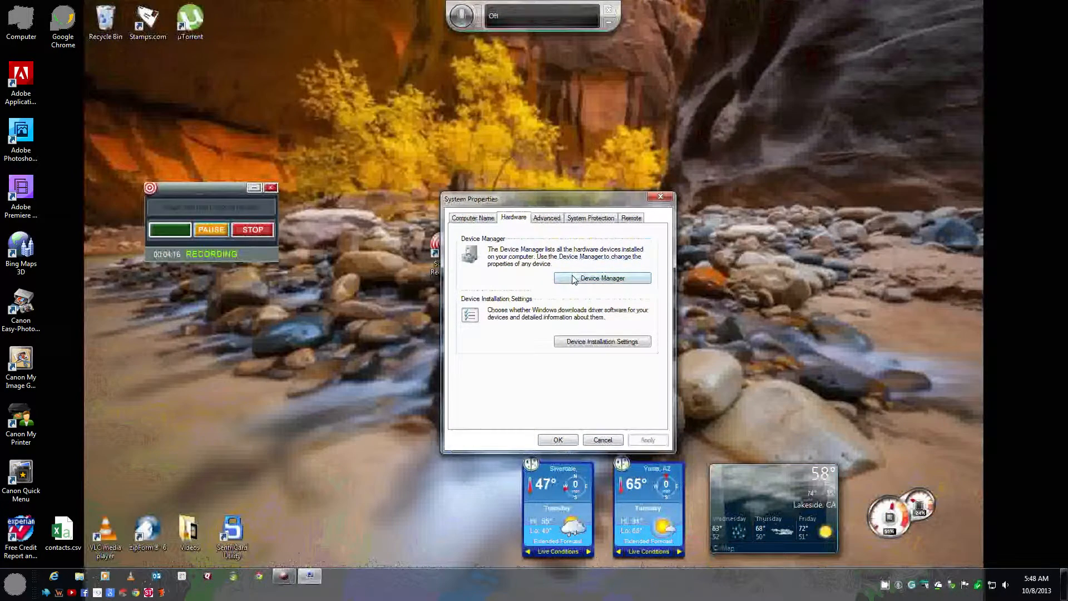
click(574, 278)
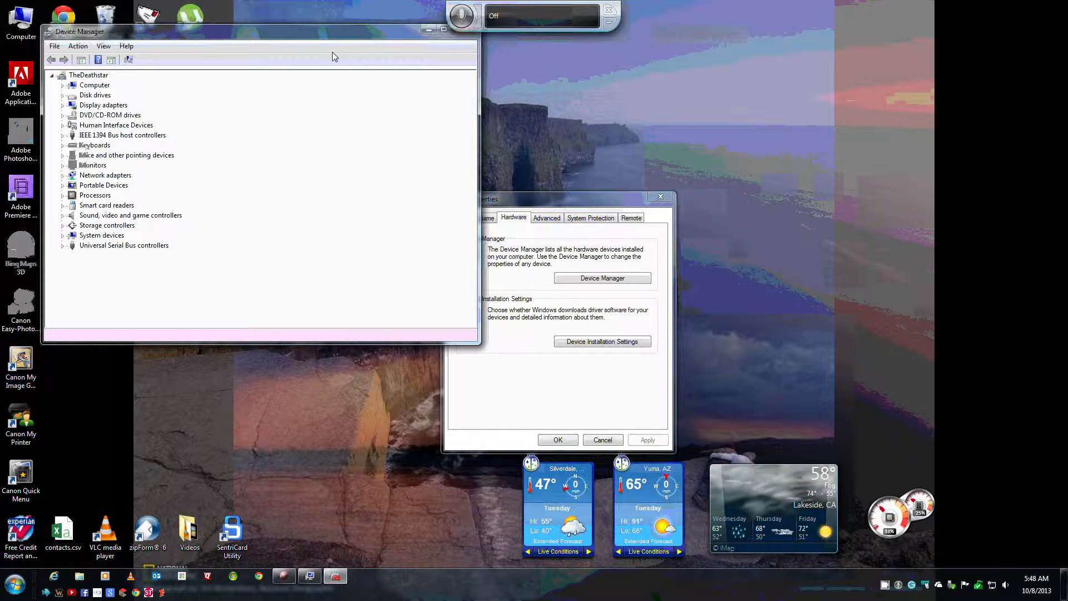
key(alt+F4)
Review the computer's name and workgroup identification, including the options for changing them, without applying changes
click(483, 219)
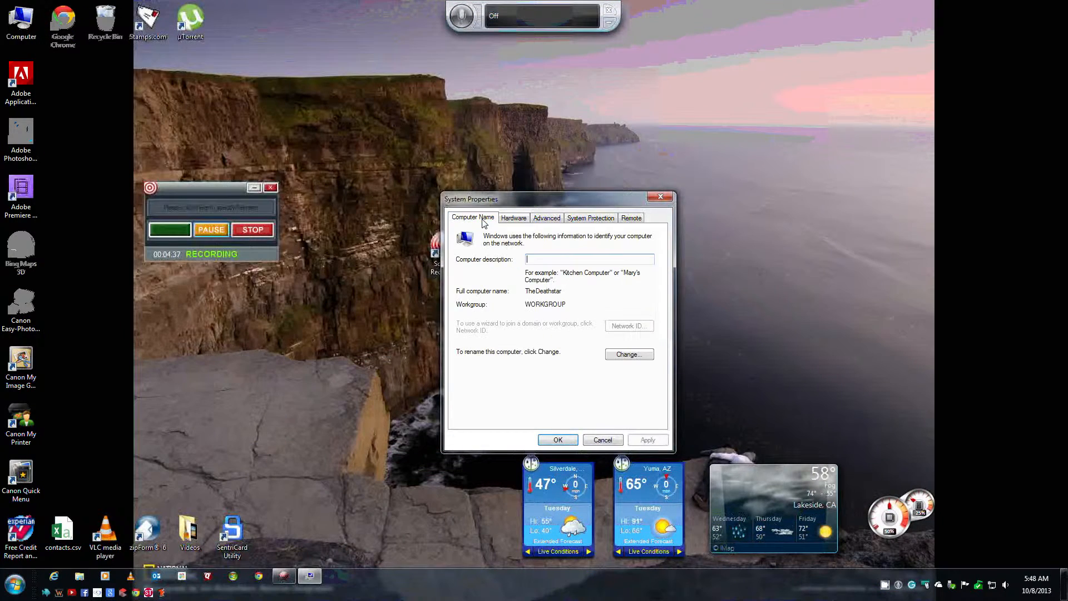
drag(495, 203, 440, 95)
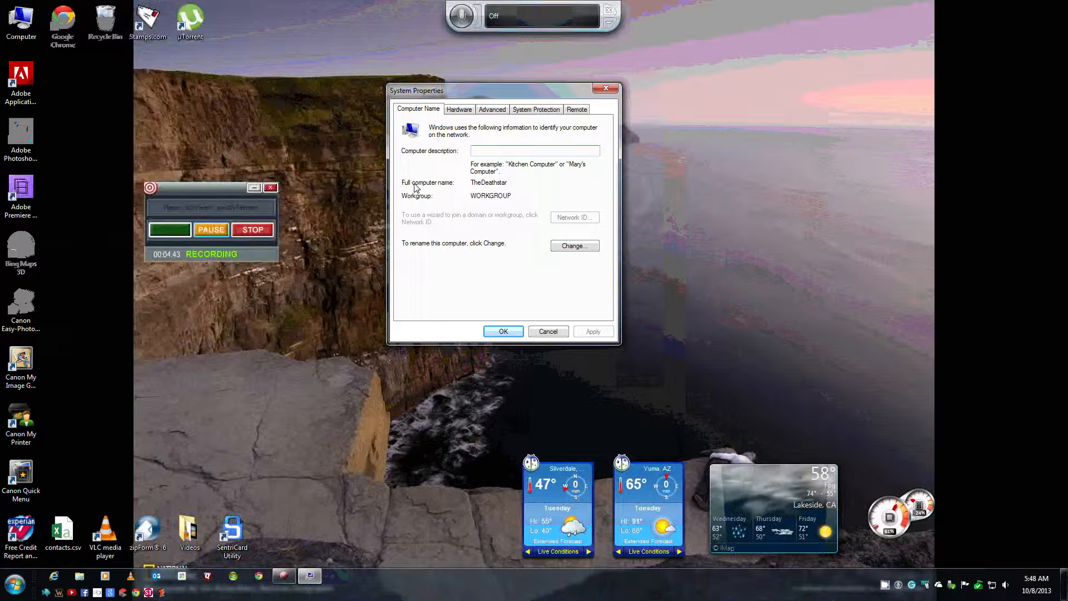
click(575, 245)
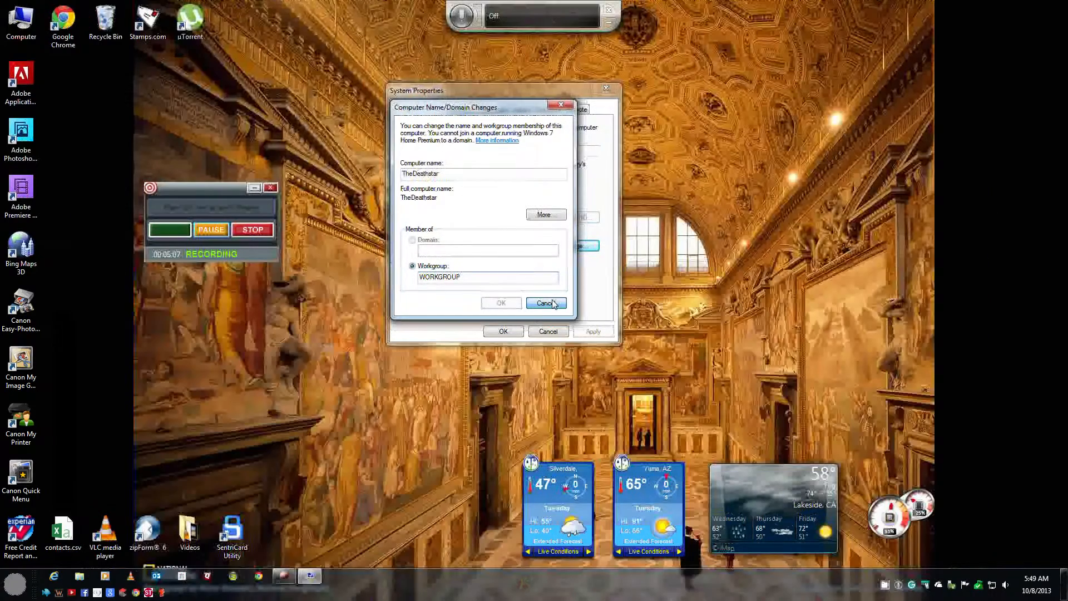
click(545, 303)
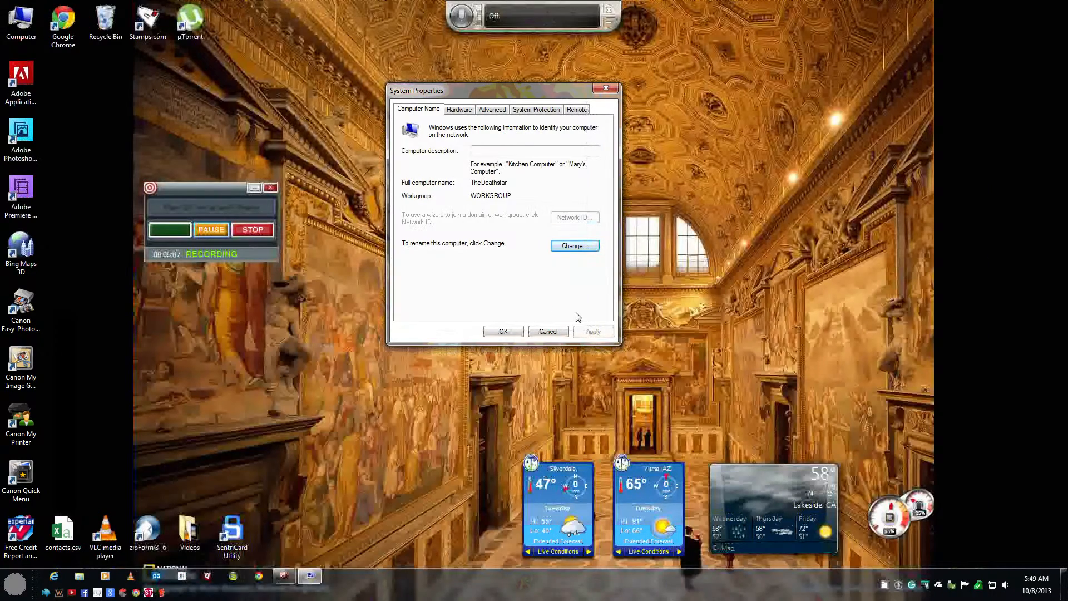
drag(493, 95, 547, 117)
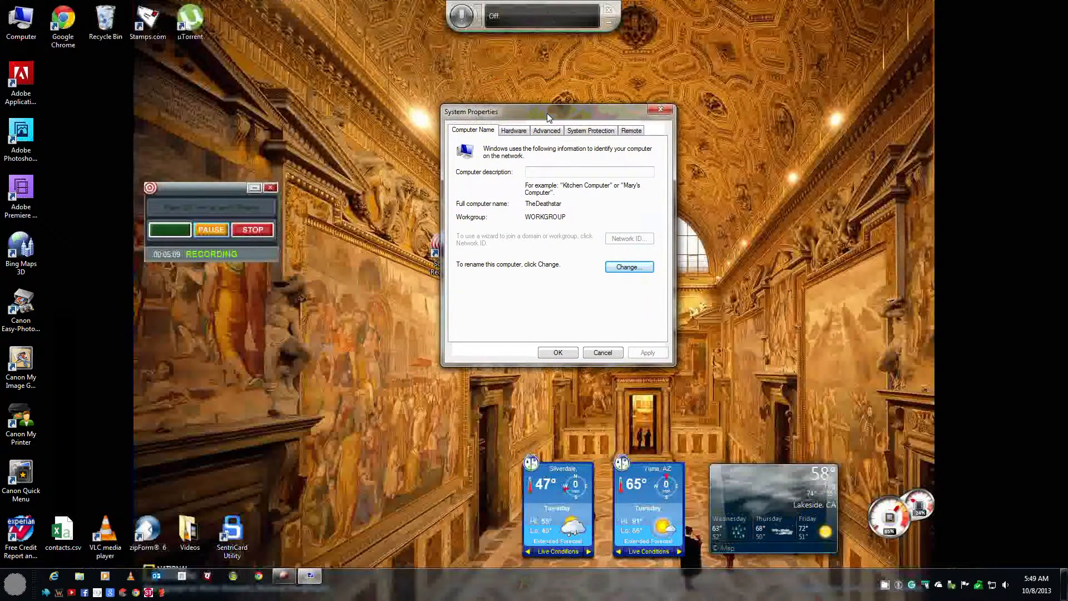